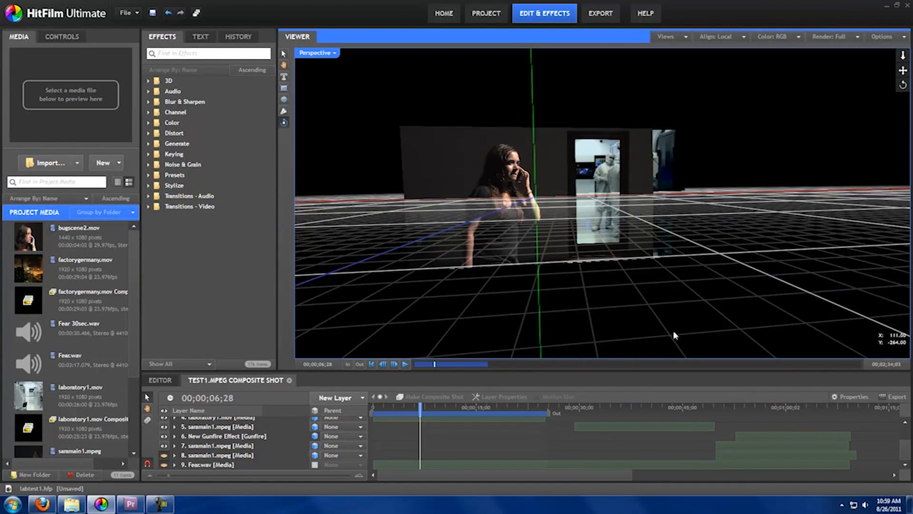
mouse_move(709, 249)
left_mouse_down()
mouse_move(669, 232)
mouse_move(714, 234)
left_mouse_up()
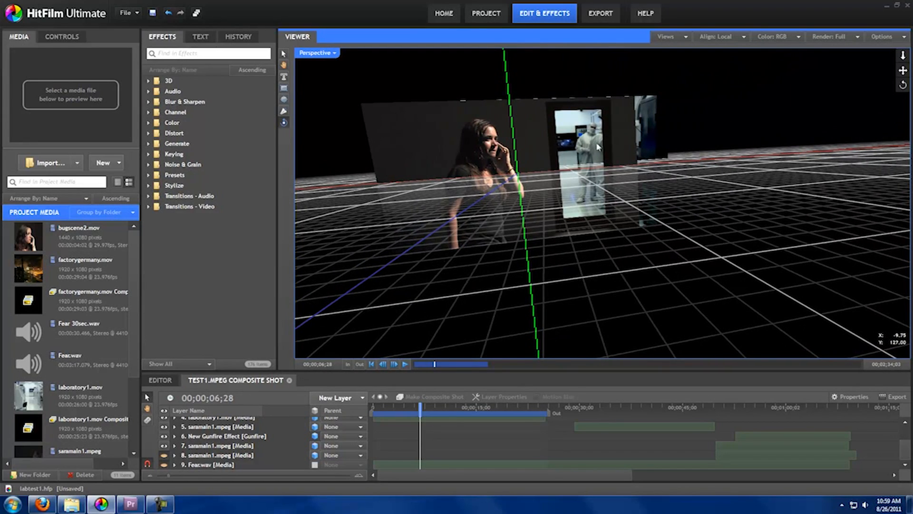
mouse_move(656, 229)
left_mouse_down()
mouse_move(615, 216)
mouse_move(632, 189)
mouse_move(628, 225)
mouse_move(592, 225)
mouse_move(652, 230)
left_mouse_up()
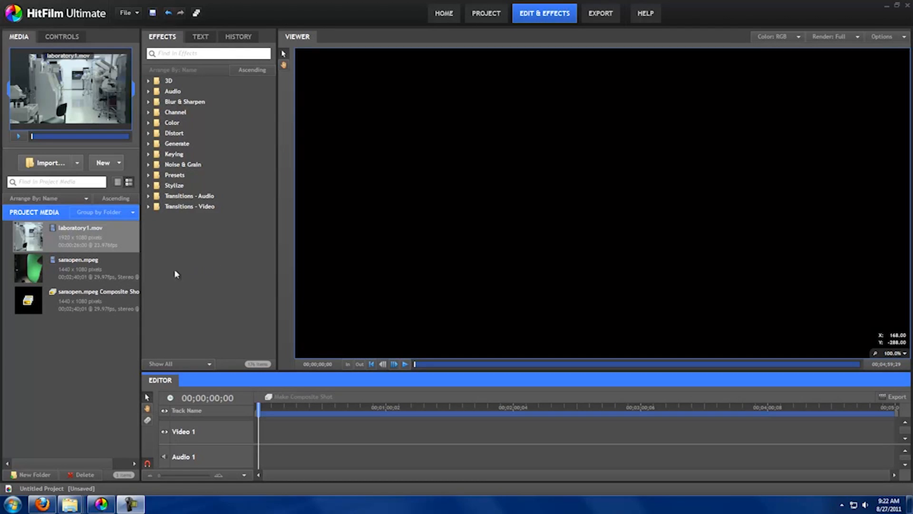
Place saraopen.mpeg at the start of the Video 1 track and convert it to a composite shot with the suggested name.
left_click(135, 270)
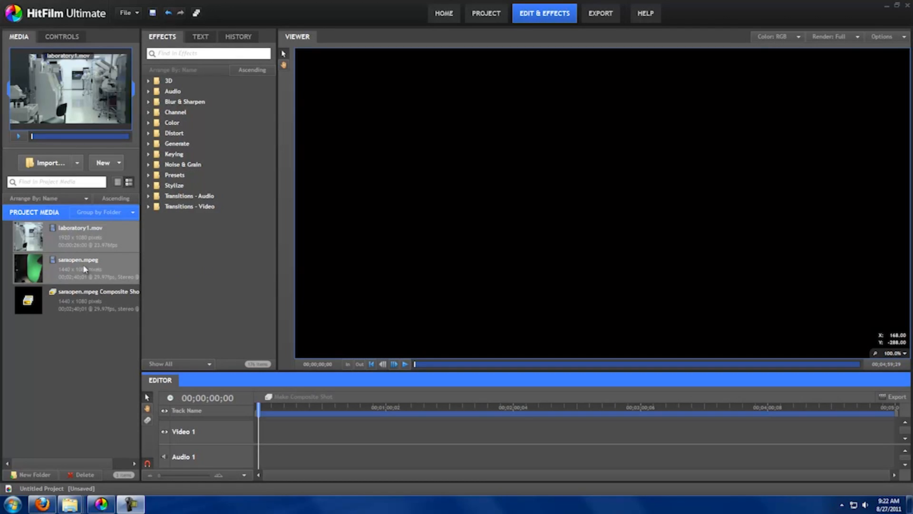
left_click_drag(227, 376, 260, 430)
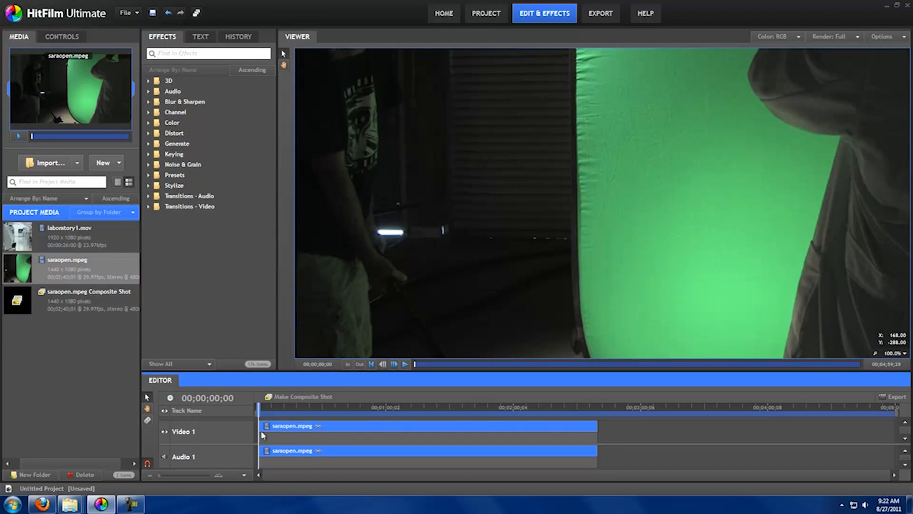
left_click(301, 401)
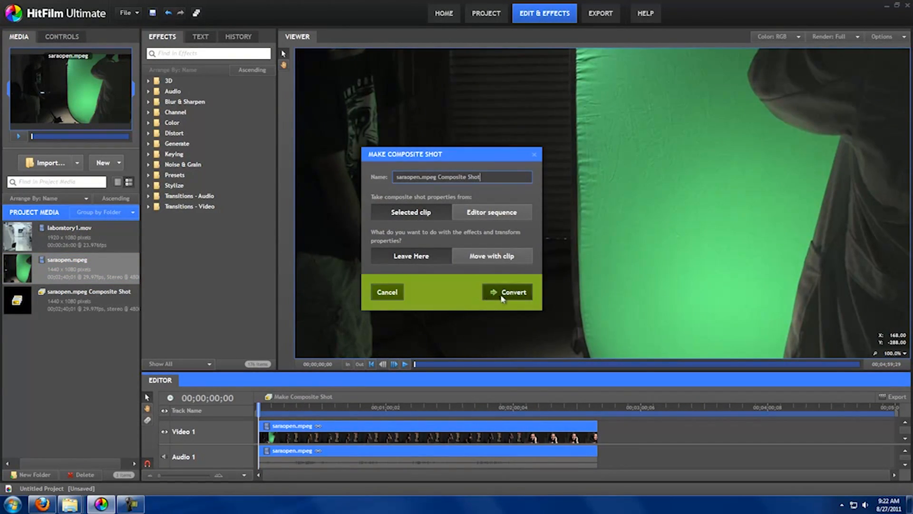
left_click(504, 293)
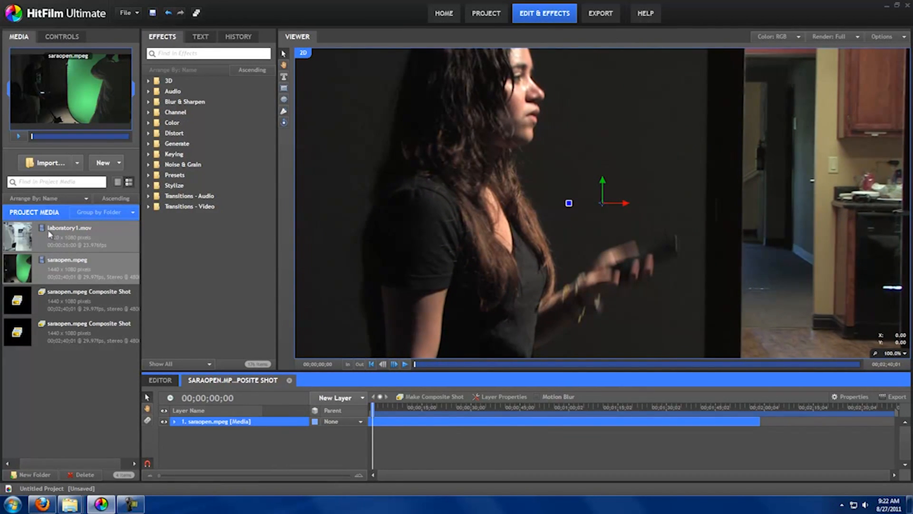
Add laboratory1.mov to the composite shot as a layer beneath saraopen.mpeg.
left_click_drag(48, 232, 464, 277)
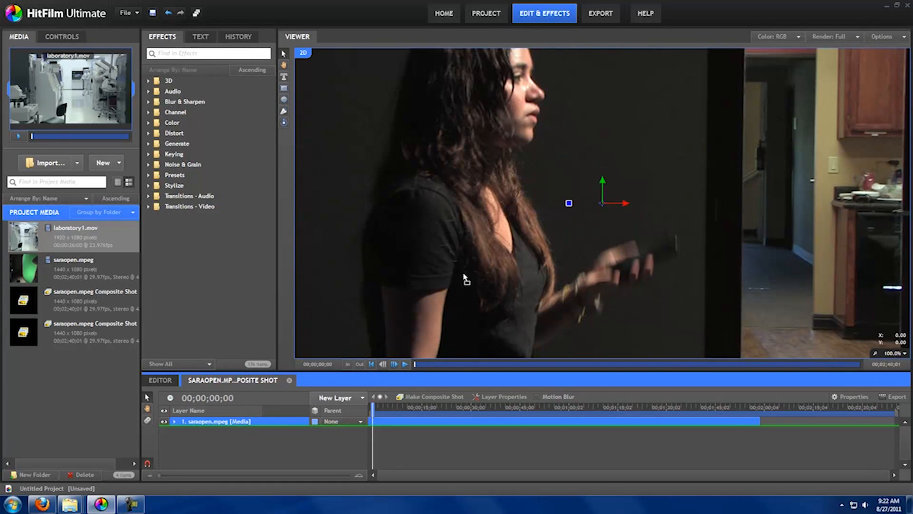
left_click_drag(465, 278, 465, 277)
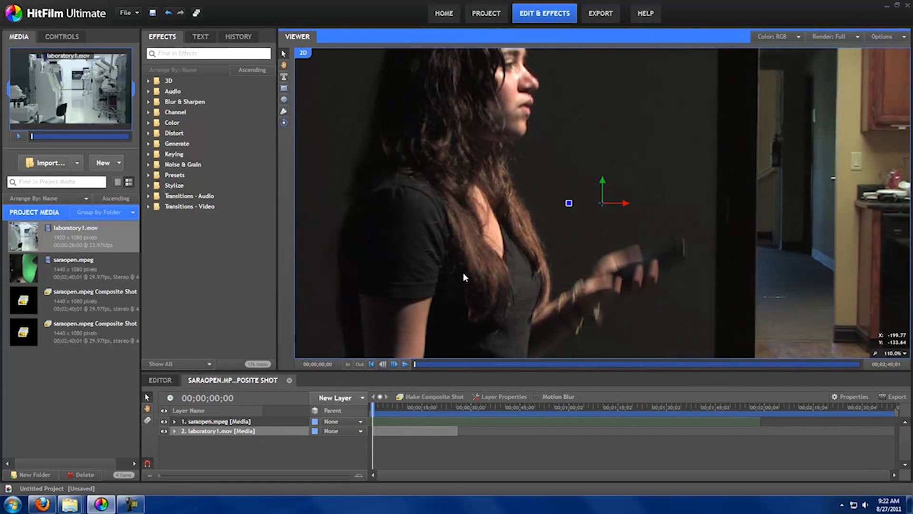
Draw a closed four-point freehand mask around the door's glass on the saraopen.mpeg layer and invert the mask.
scroll(463, 272, "up", 1)
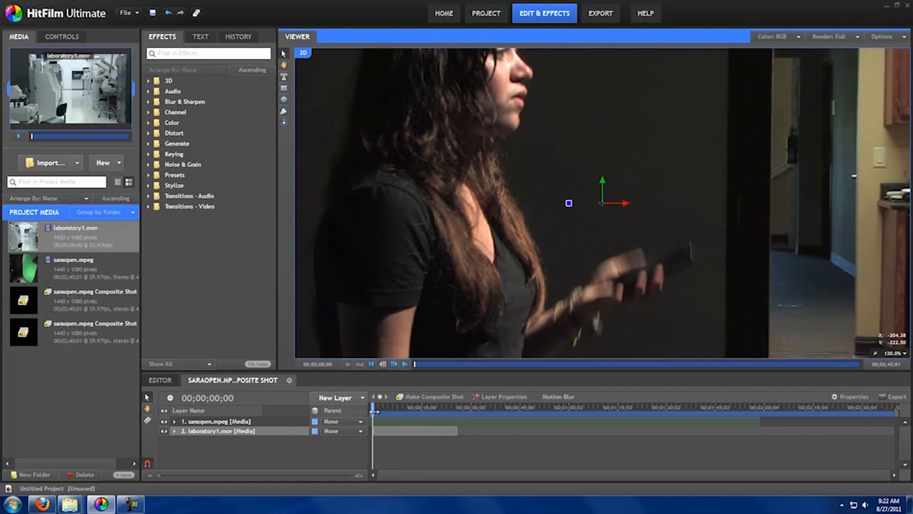
scroll(475, 240, "down", 5)
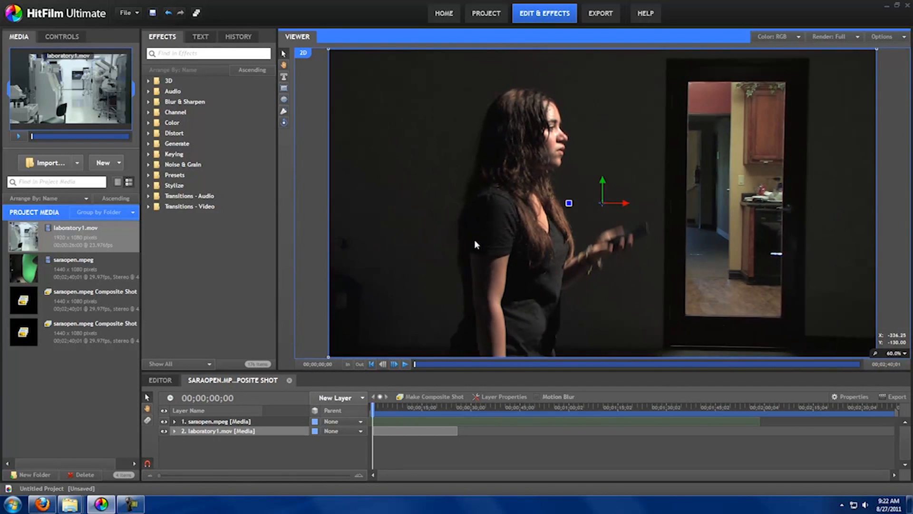
scroll(475, 244, "down", 1)
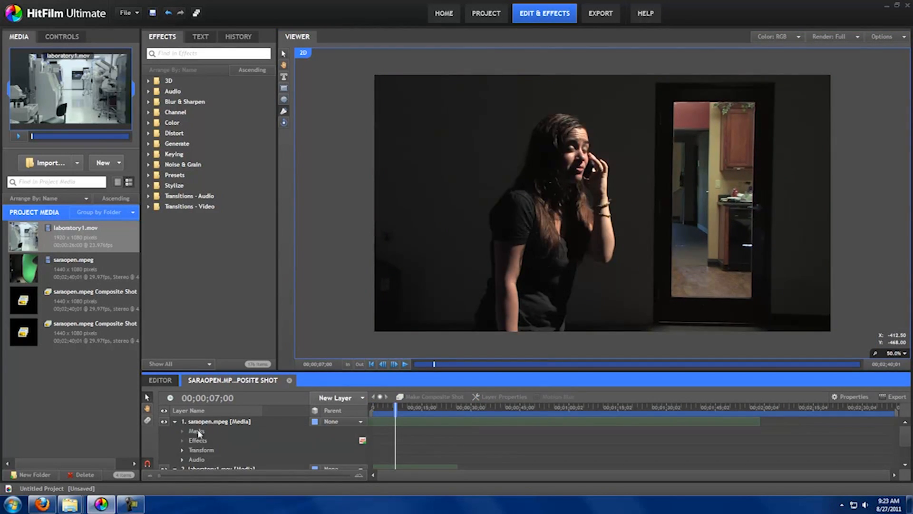
left_click(197, 431)
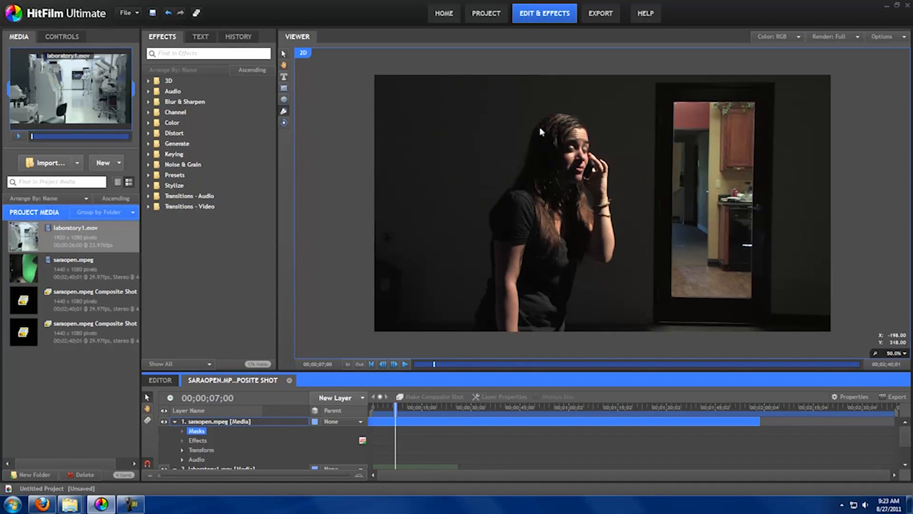
left_click(674, 102)
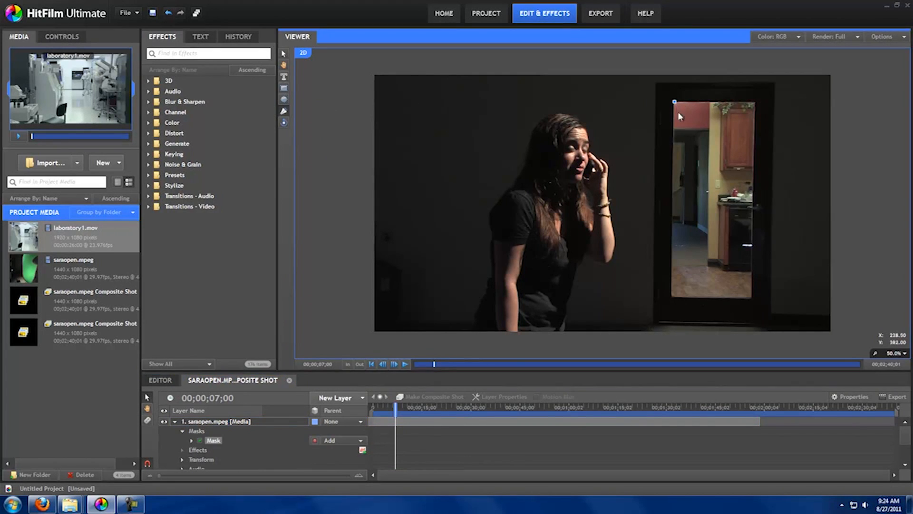
left_click(671, 294)
left_click(749, 295)
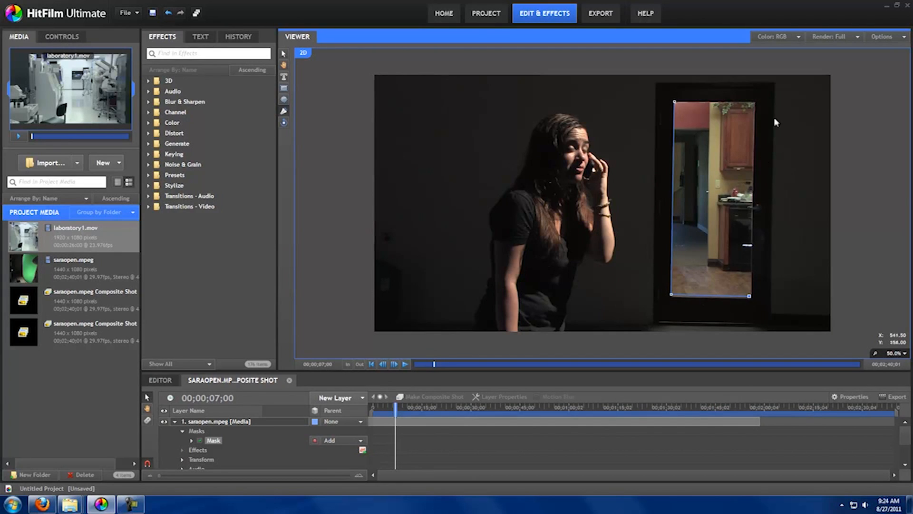
left_click(755, 101)
left_click(674, 101)
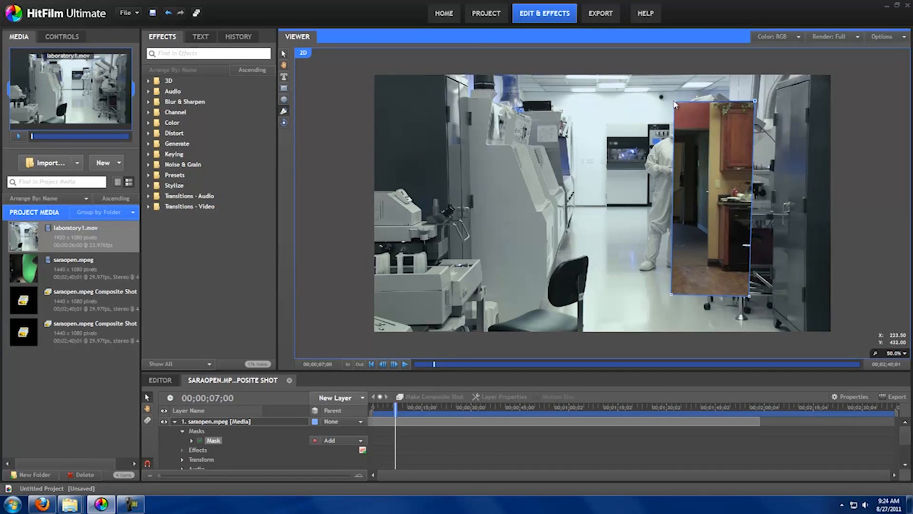
left_click(315, 440)
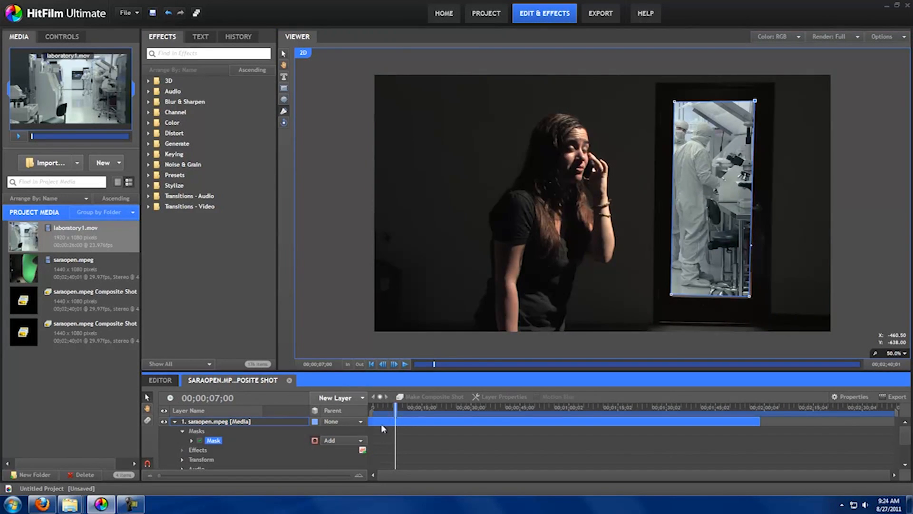
Move the playhead to 00;00;12;03 and add a camera layer to the composite shot.
left_click_drag(394, 407, 412, 410)
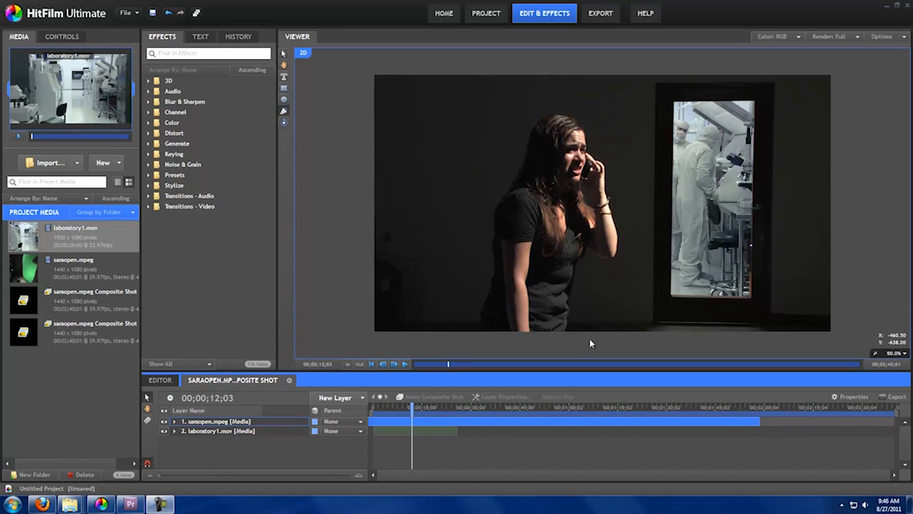
left_click(362, 398)
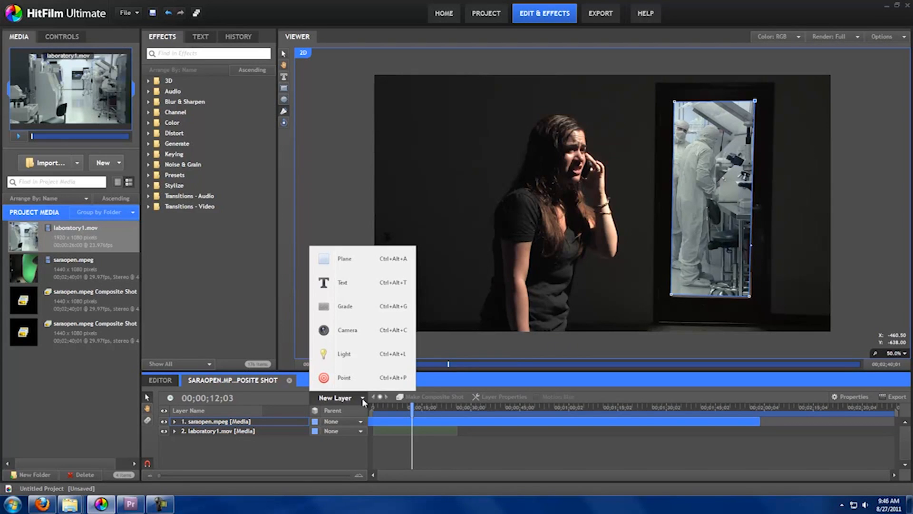
left_click(352, 332)
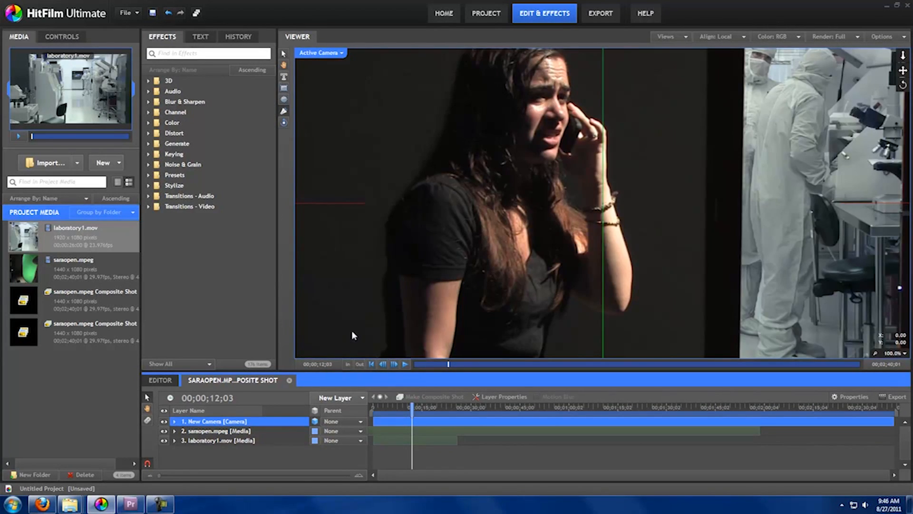
Convert both the saraopen.mpeg and laboratory1.mov layers from 2D to 3D planes.
left_click(316, 433)
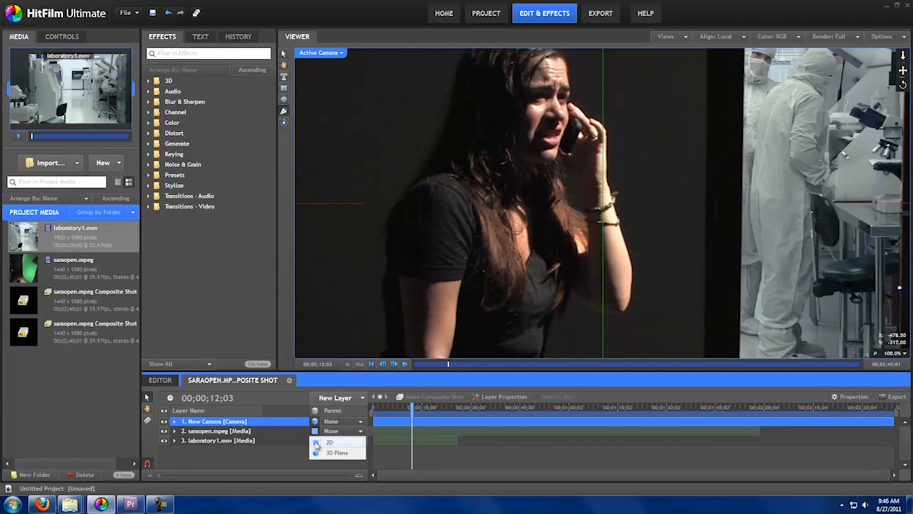
left_click(316, 452)
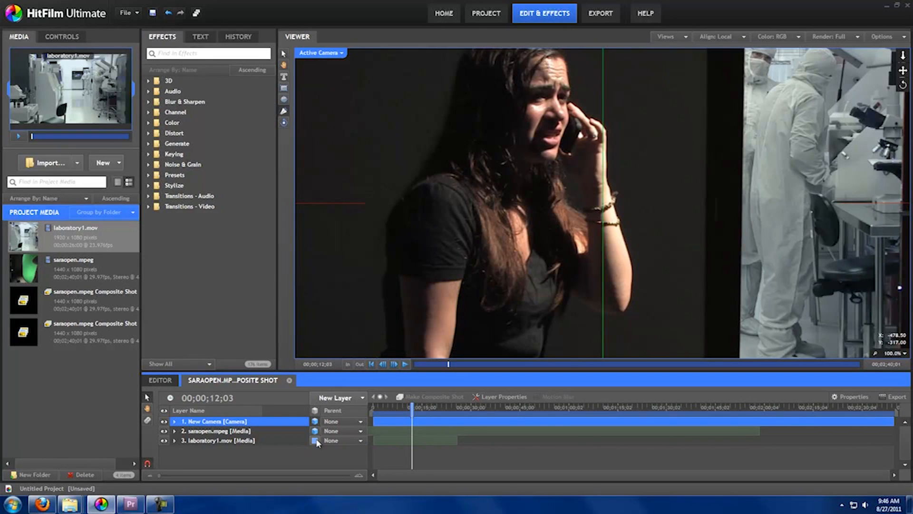
left_click(316, 440)
left_click(316, 461)
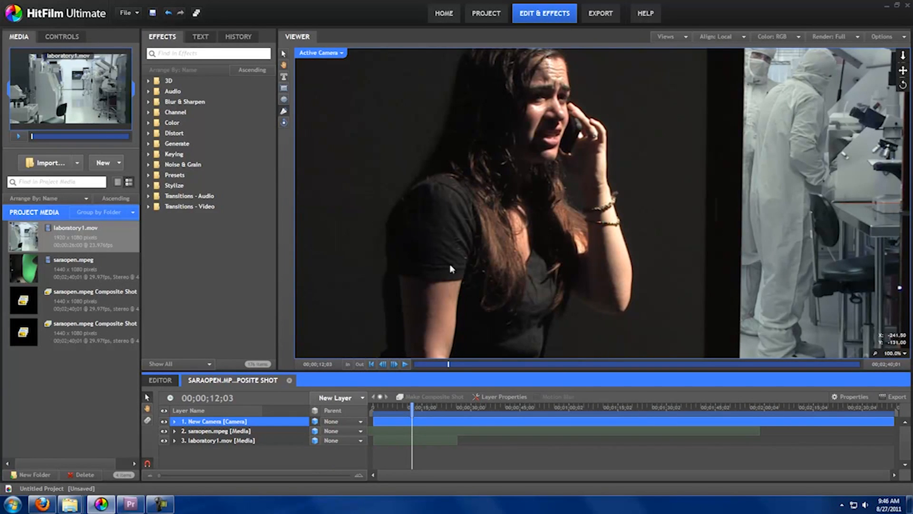
Using the Top view, move the laboratory1.mov layer back along the Z axis behind saraopen.mpeg, and check the depth in Perspective view.
scroll(447, 268, "down", 4)
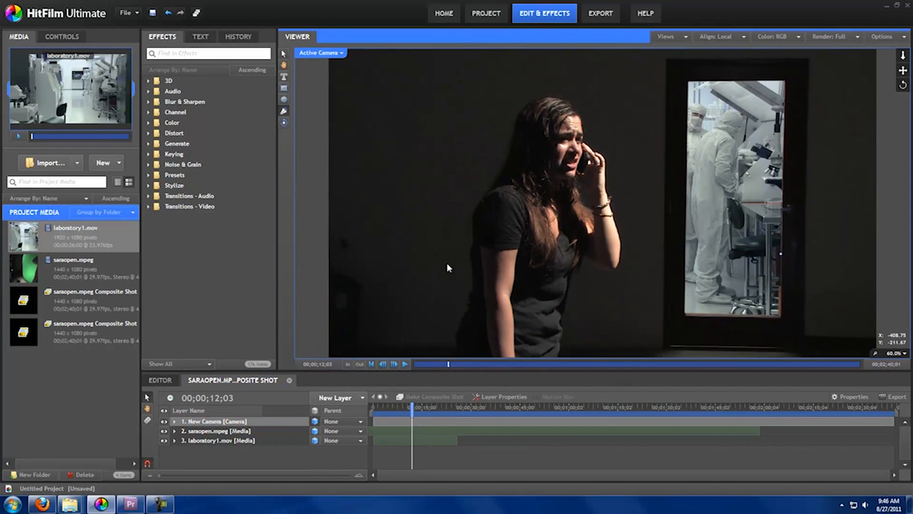
scroll(448, 268, "down", 1)
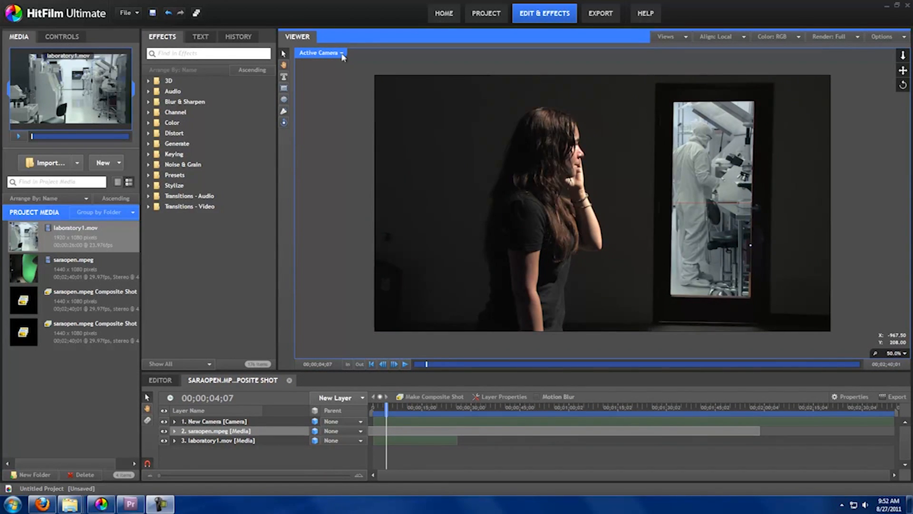
left_click(342, 53)
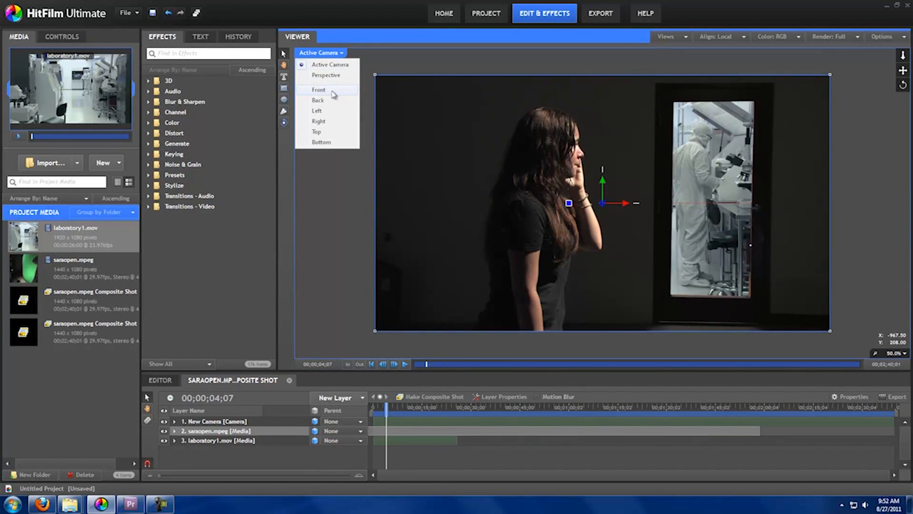
left_click(328, 131)
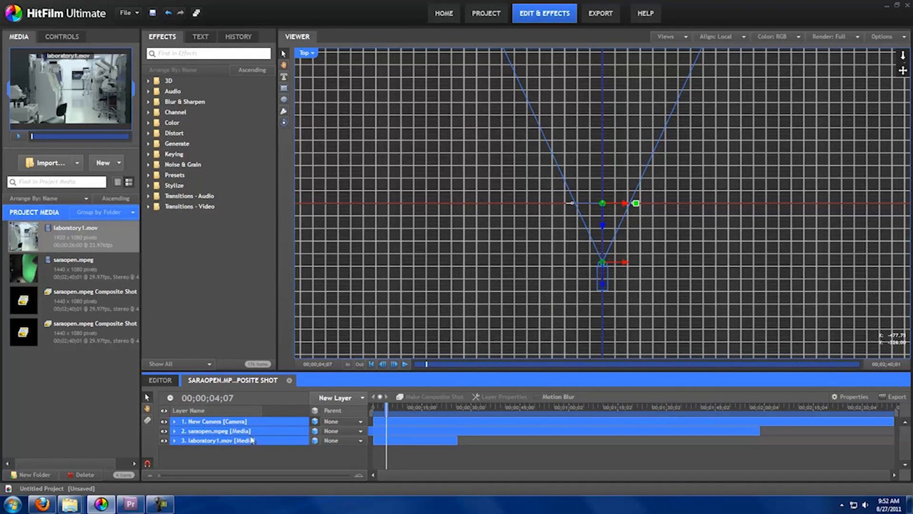
left_click(222, 440)
left_click(227, 422, "shift")
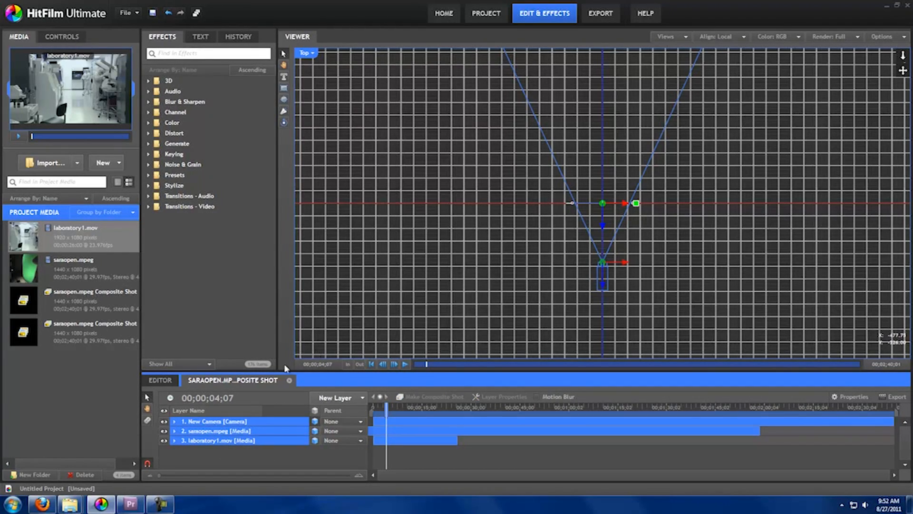
left_click(223, 440)
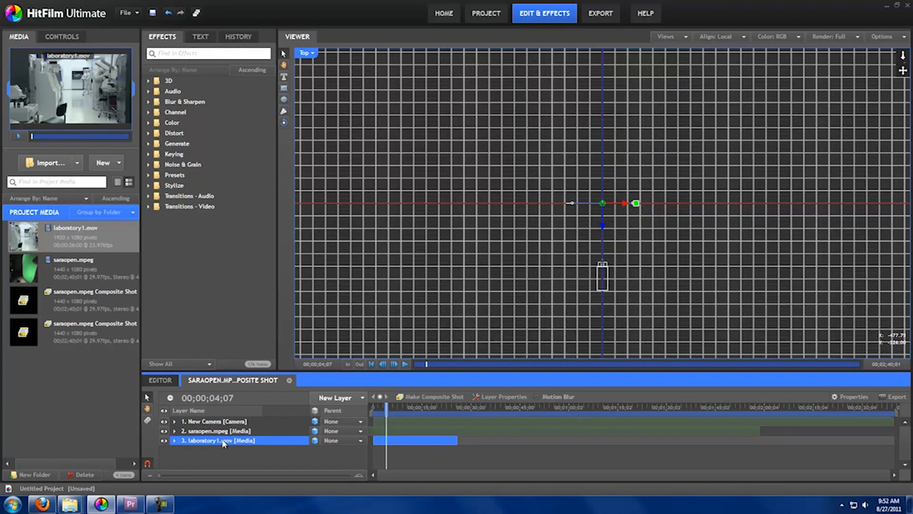
left_click(602, 229)
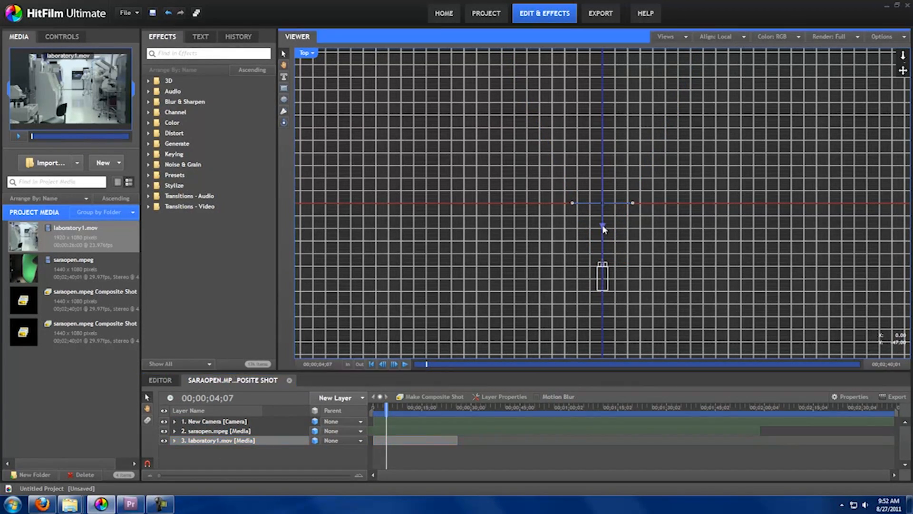
left_click_drag(603, 229, 603, 214)
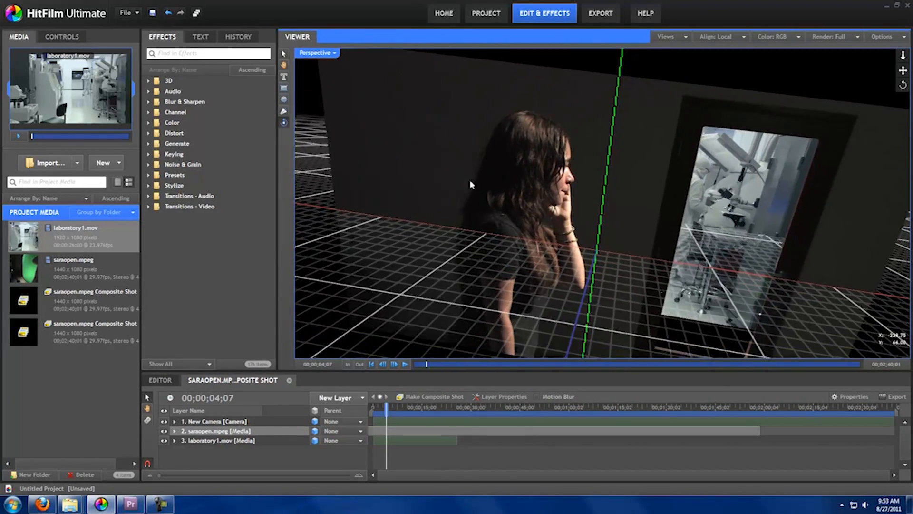
left_click_drag(469, 179, 475, 199)
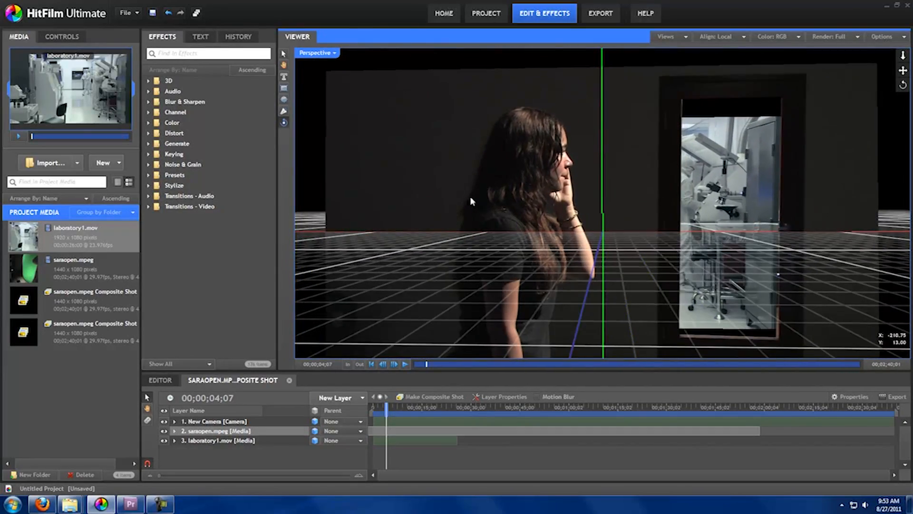
left_click_drag(845, 190, 798, 187)
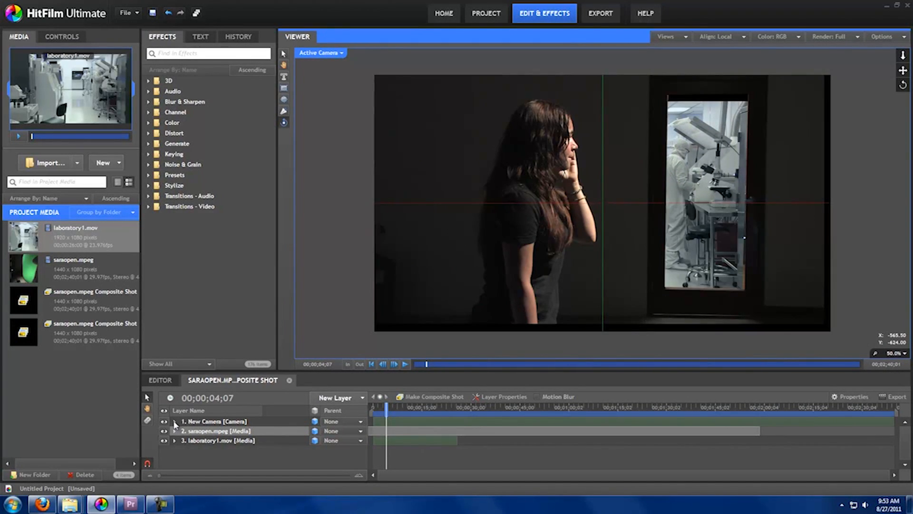
Enable keyframing on the New Camera layer's Position with a first keyframe at 00;00;02;01.
left_click(175, 422)
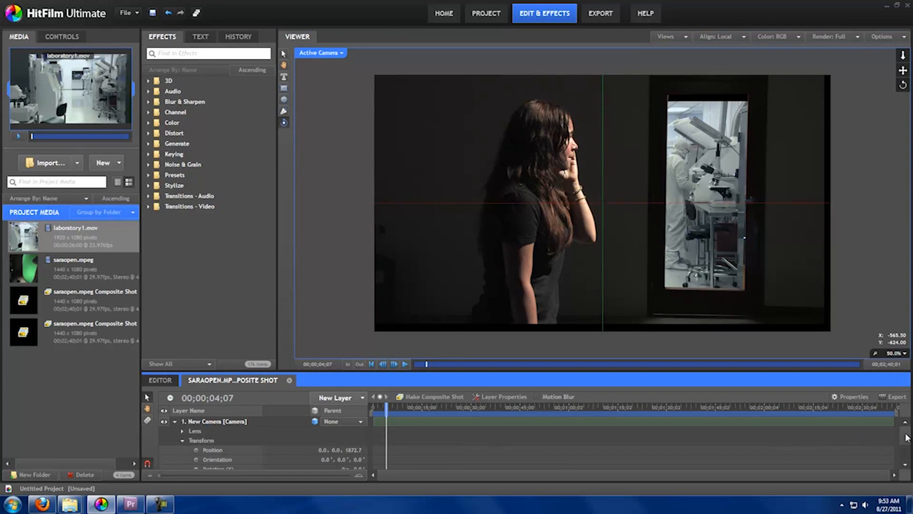
scroll(906, 438, "down", 3)
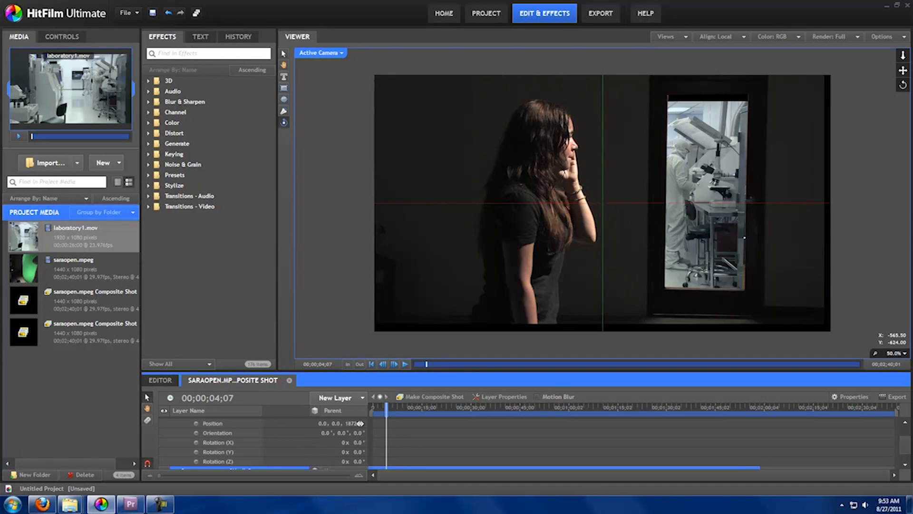
left_click_drag(385, 408, 379, 407)
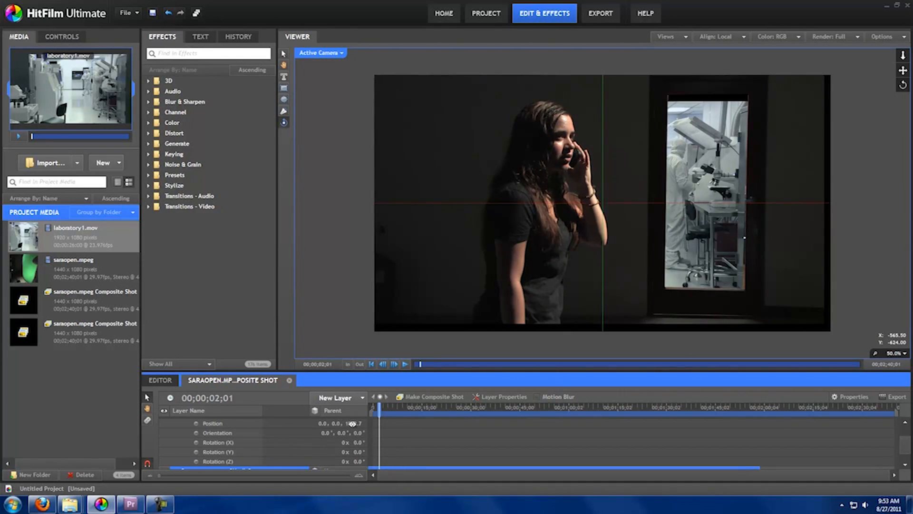
left_click(196, 422)
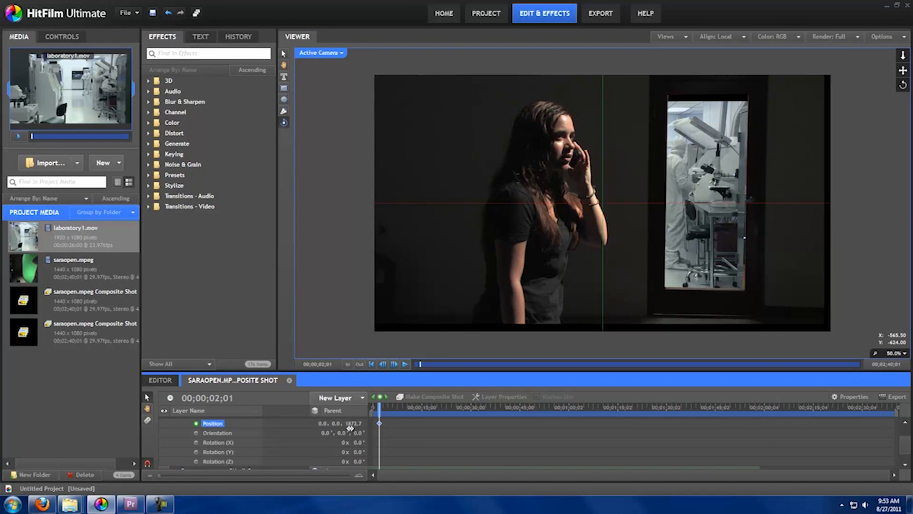
Adjust the New Camera's Position at 00;00;02;01, moving it closer to the subject along Z and shifting it along X.
left_click_drag(352, 424, 147, 434)
left_click_drag(357, 424, 219, 424)
left_click_drag(358, 422, 767, 365)
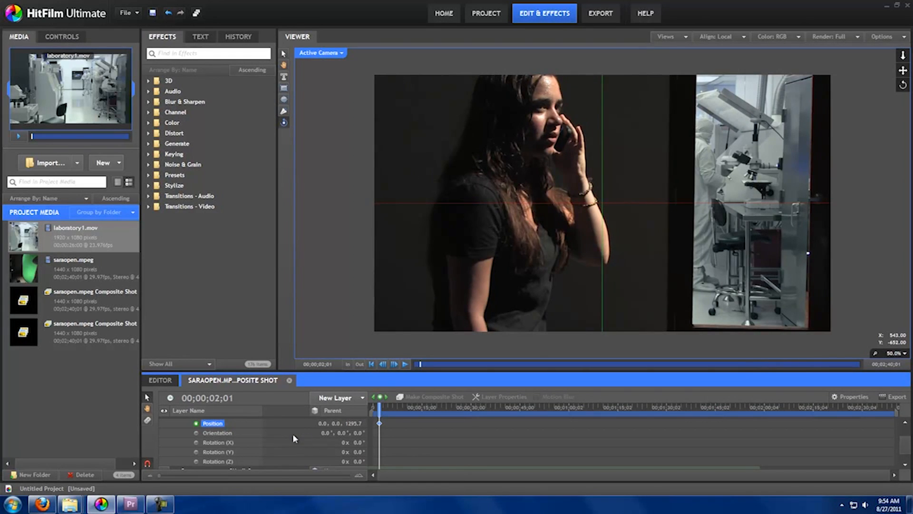
mouse_move(323, 423)
left_mouse_down()
mouse_move(394, 427)
mouse_move(331, 423)
left_mouse_up()
left_click_drag(368, 427, 402, 438)
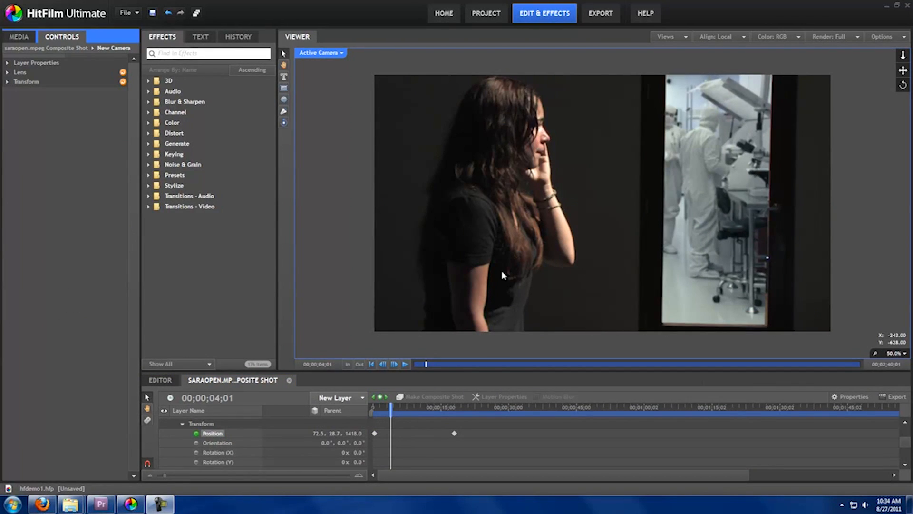
Toggle the New Camera's Depth of Field, show its Lens settings, and check the shot with the playhead at 00;00;05;25.
left_click(7, 63)
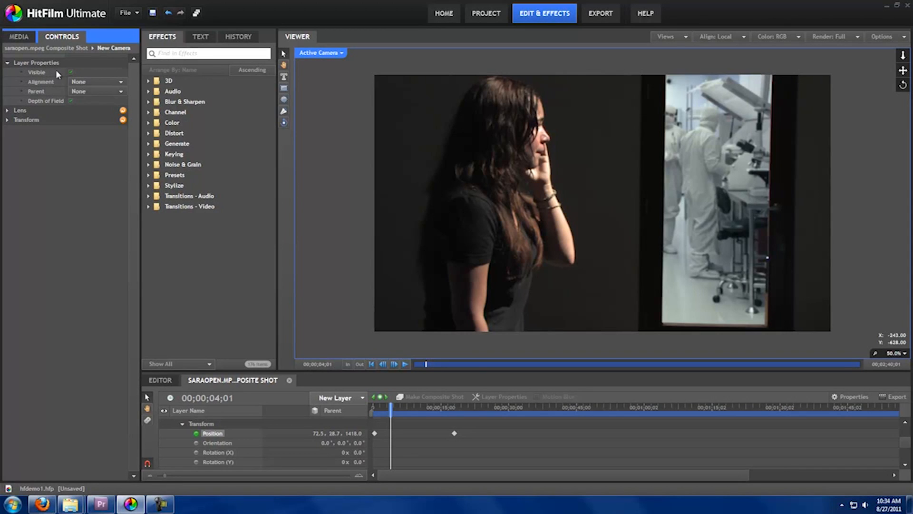
left_click(71, 100)
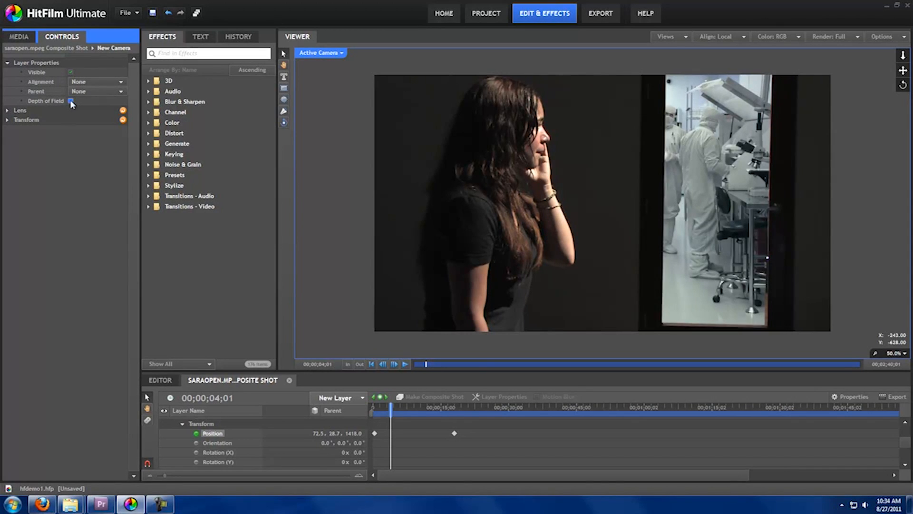
left_click(7, 111)
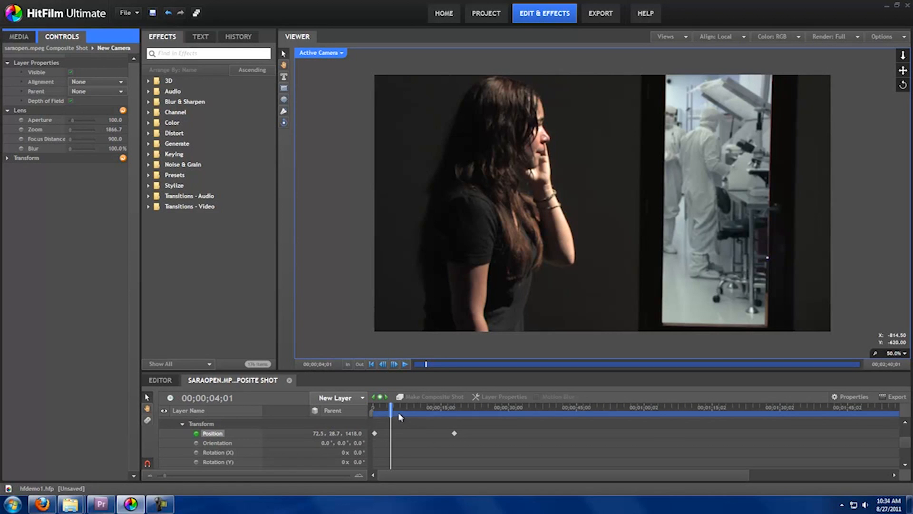
mouse_move(391, 410)
left_mouse_down()
mouse_move(451, 411)
mouse_move(399, 410)
left_mouse_up()
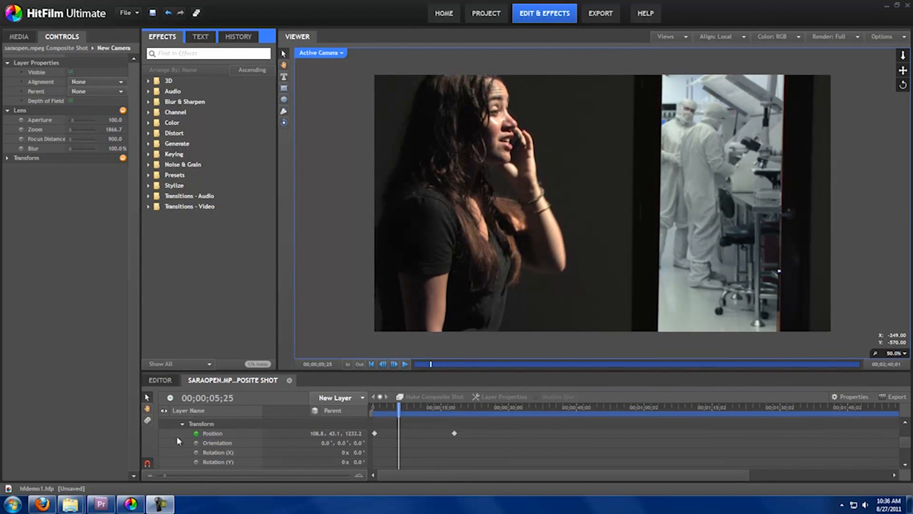
Apply the Crush Blacks & Whites color effect to the laboratory1.mov layer.
left_click(183, 423)
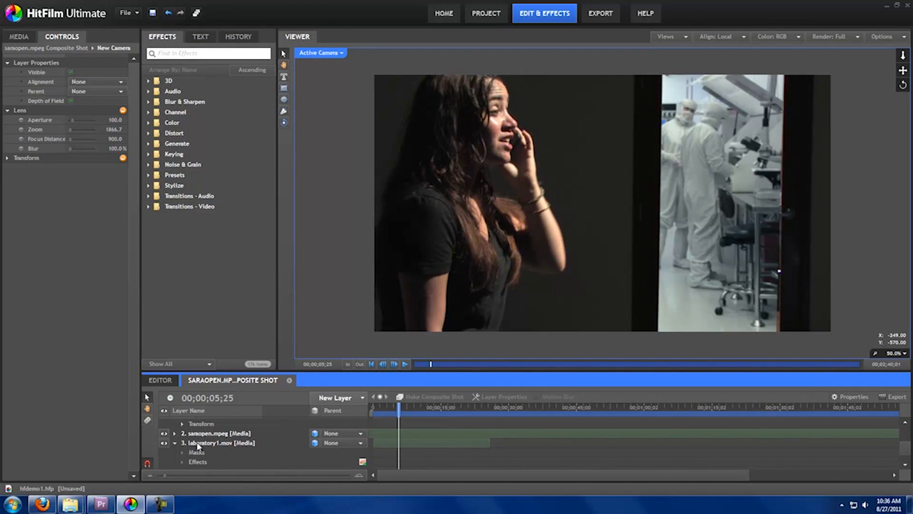
left_click(195, 443)
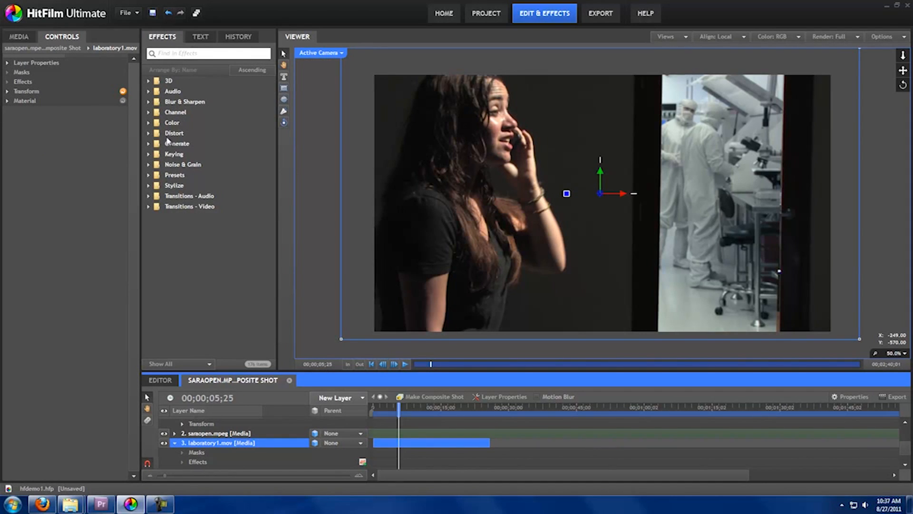
left_click(149, 123)
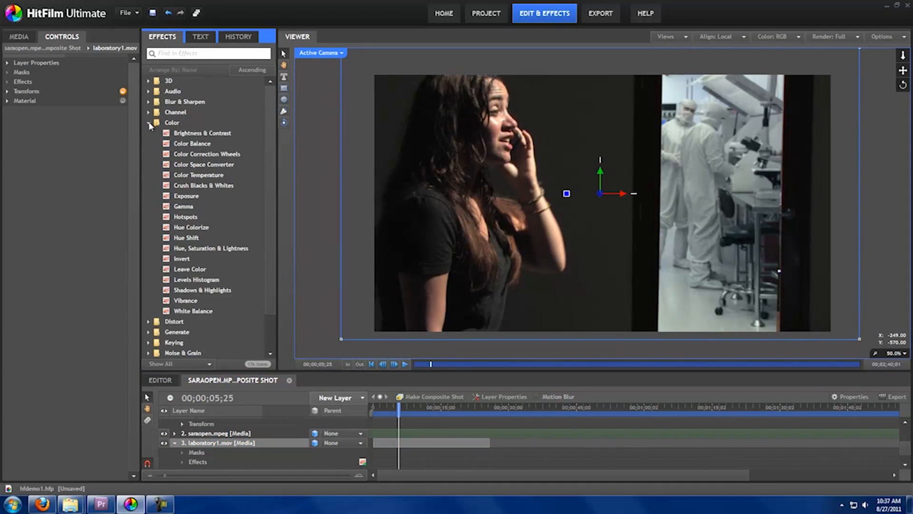
left_click(203, 186)
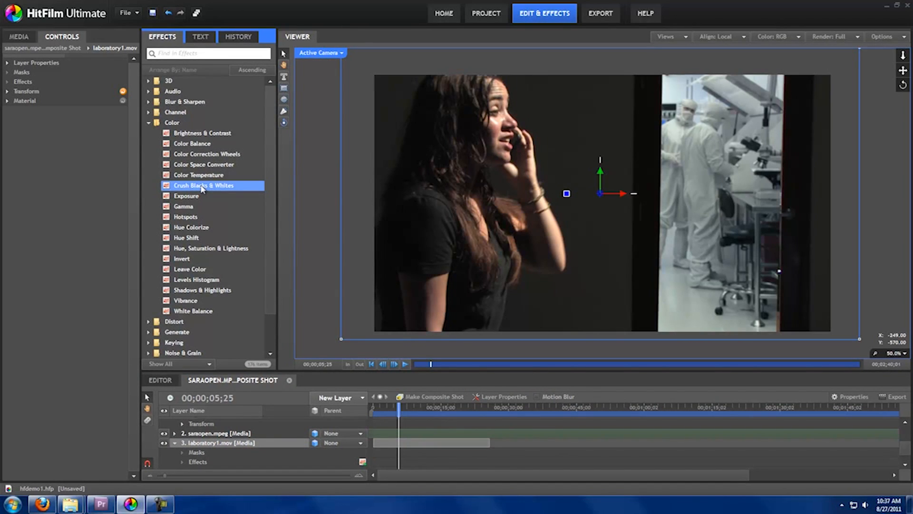
left_click_drag(168, 189, 395, 450)
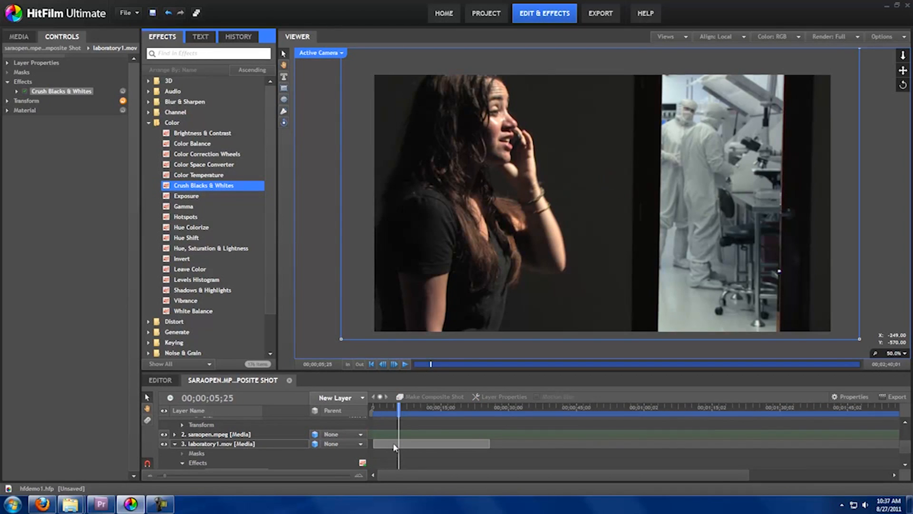
Set Black to 0.18 in laboratory1.mov's Crush Blacks & Whites effect and check the composite at 00;00;05;09.
left_click(15, 90)
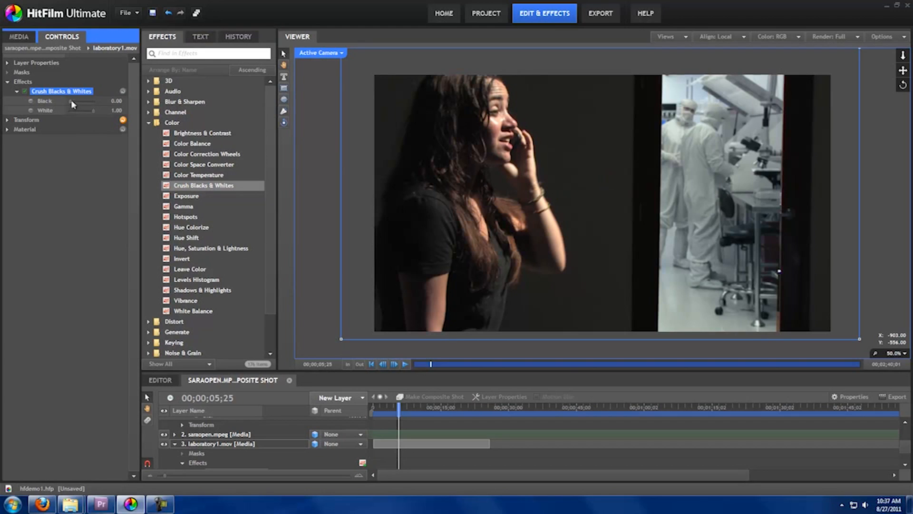
left_click(69, 100)
left_click_drag(79, 101, 76, 104)
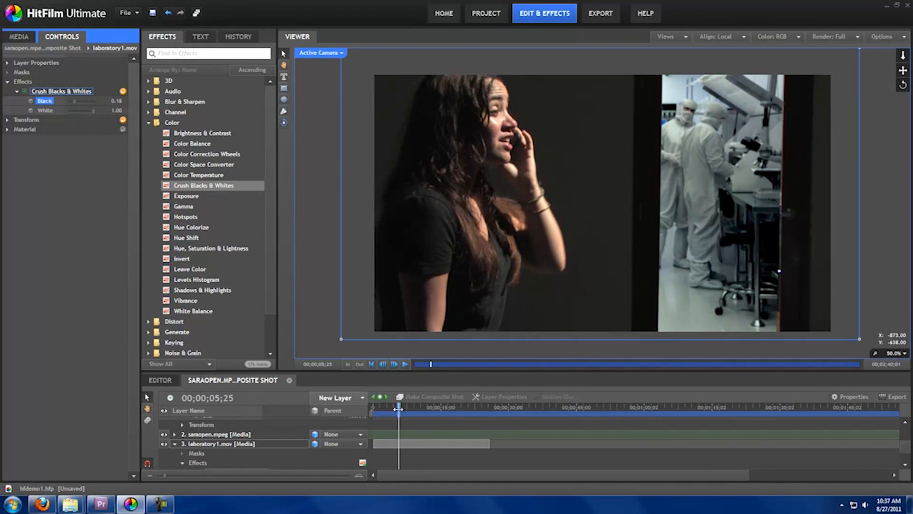
mouse_move(398, 408)
left_mouse_down()
mouse_move(427, 408)
mouse_move(396, 409)
left_mouse_up()
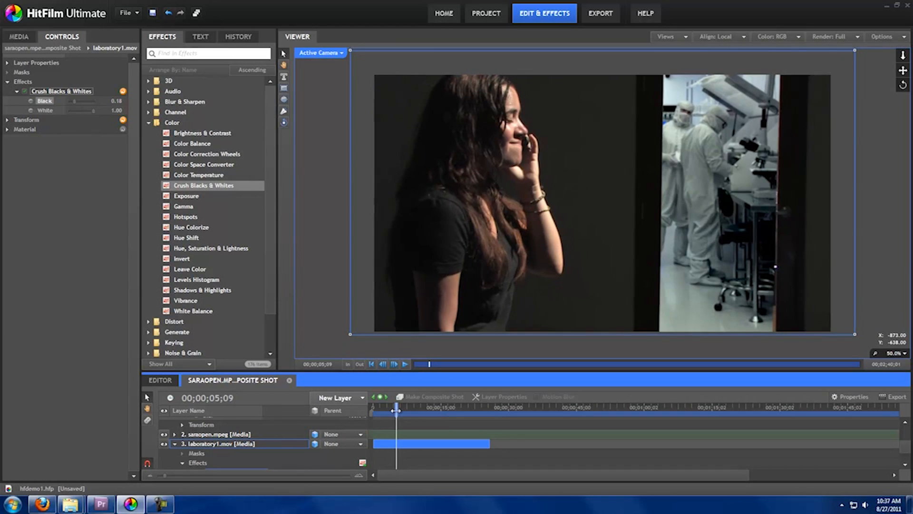